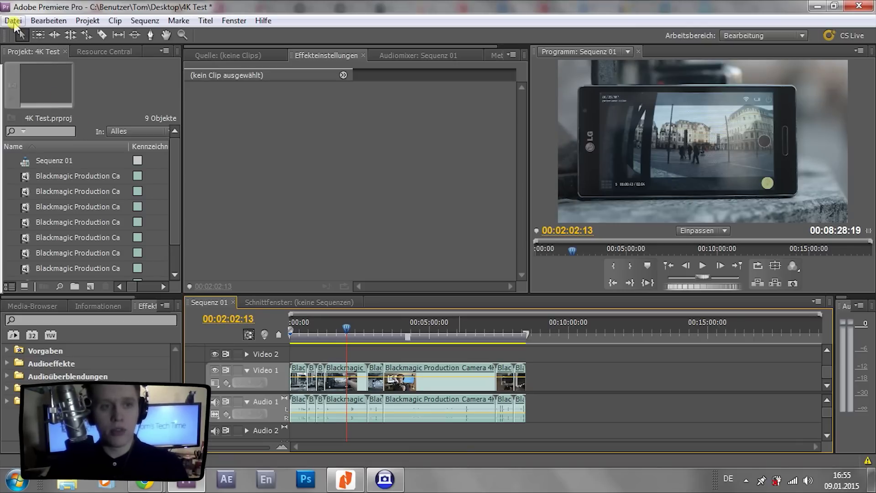
Open the media export settings for Sequenz 01 with H.264 as the format, reopening them with Ctrl+M
click(14, 21)
mouse_move(186, 298)
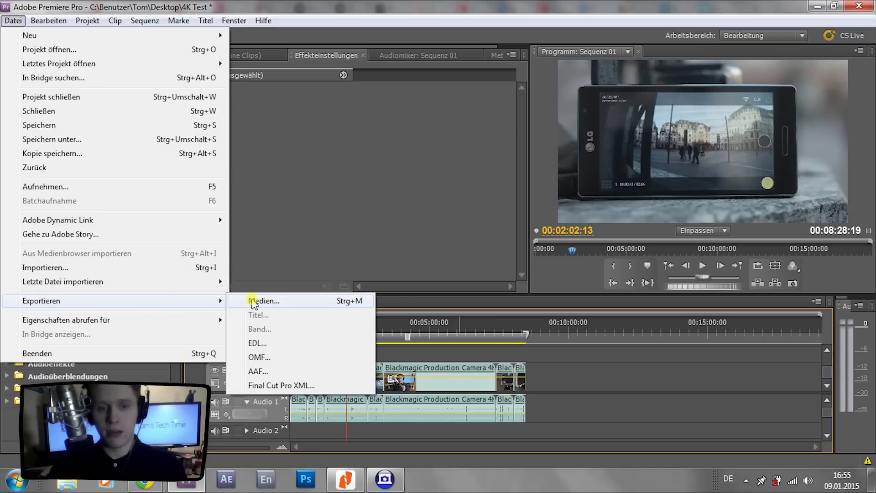
click(325, 302)
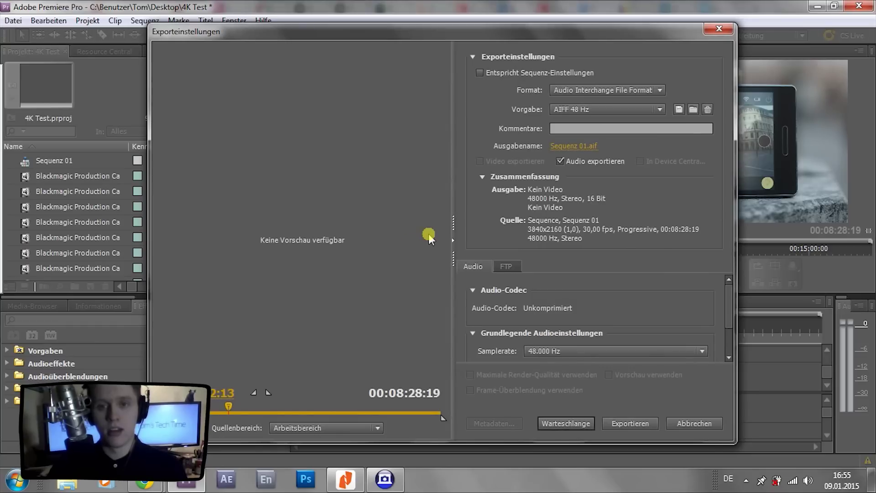
click(559, 90)
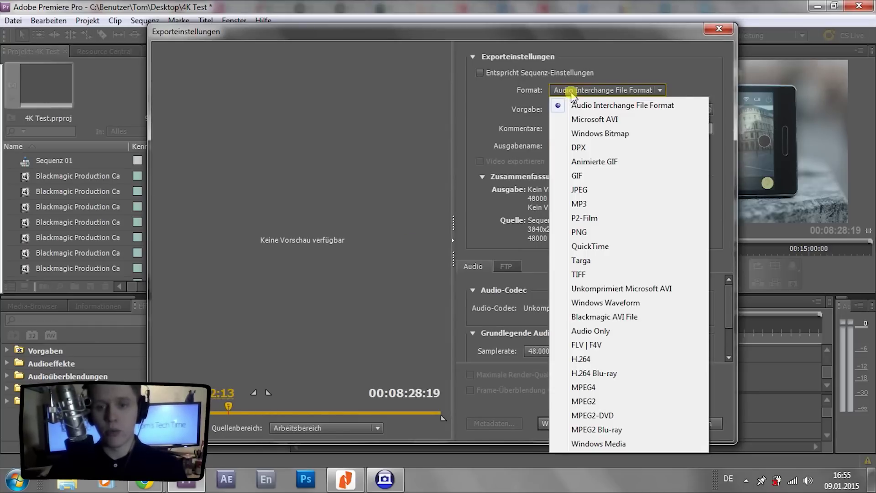
click(598, 361)
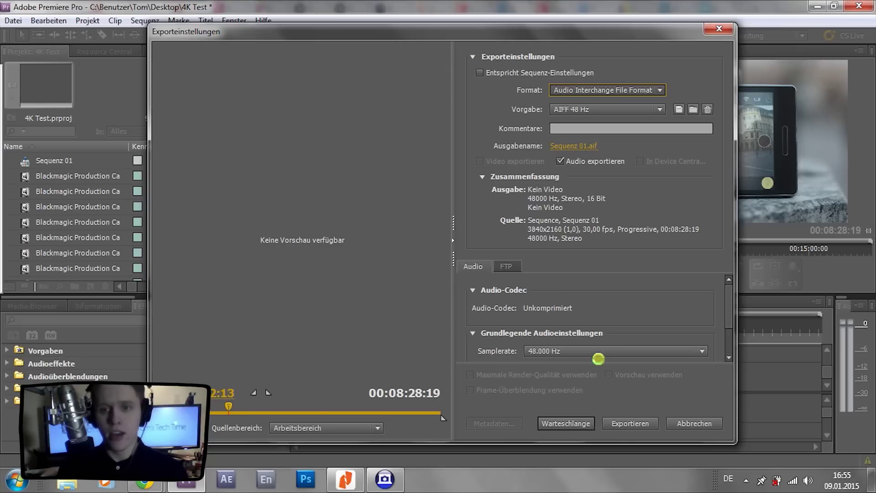
key(Escape)
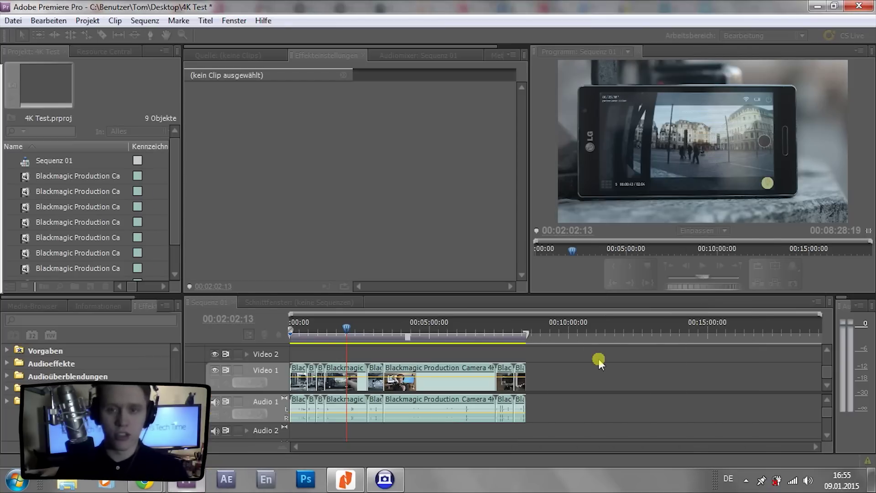
key(ctrl+m)
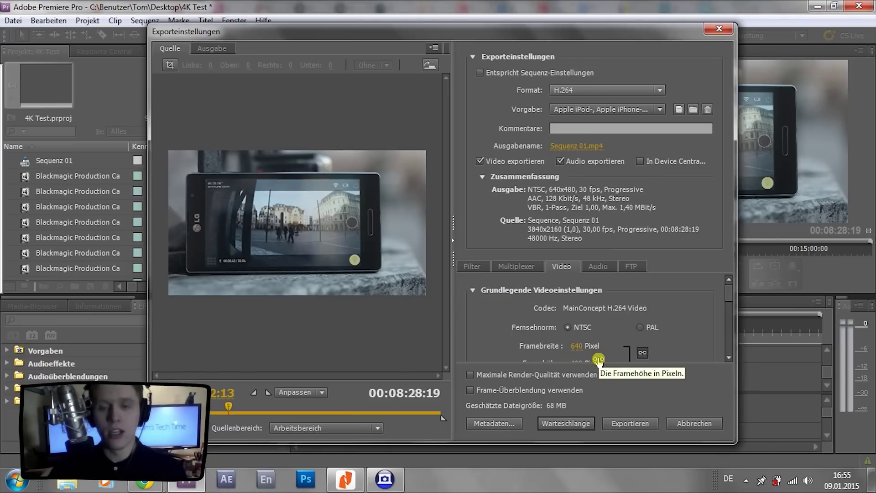
Apply the HDTV 1080p 29,97 – Hohe Qualität preset, then try a 3840 frame width and dismiss the error
click(605, 110)
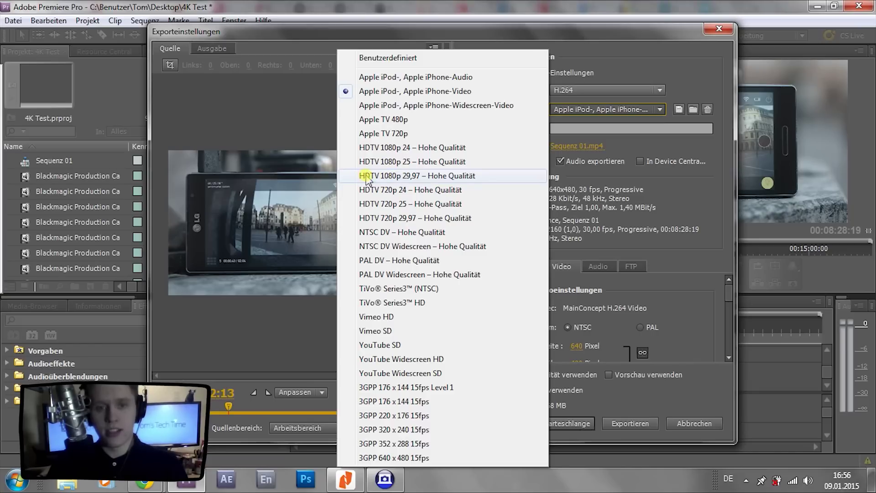
click(423, 178)
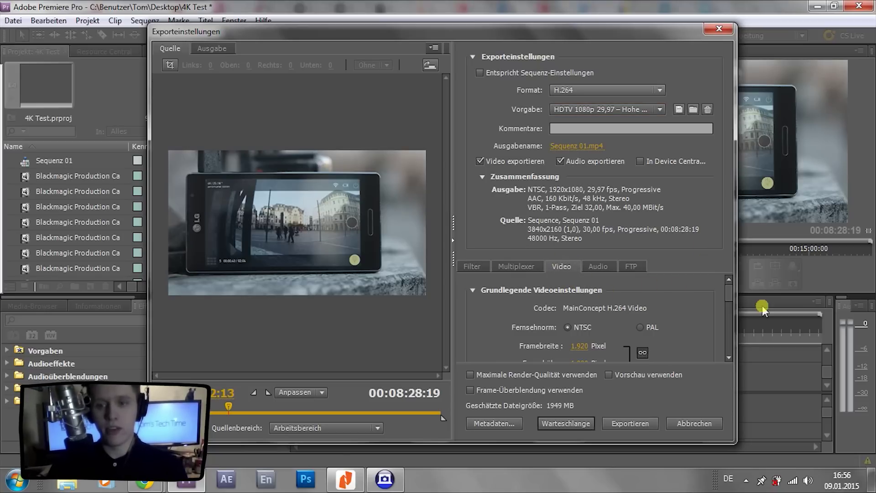
scroll(731, 299, down, 1)
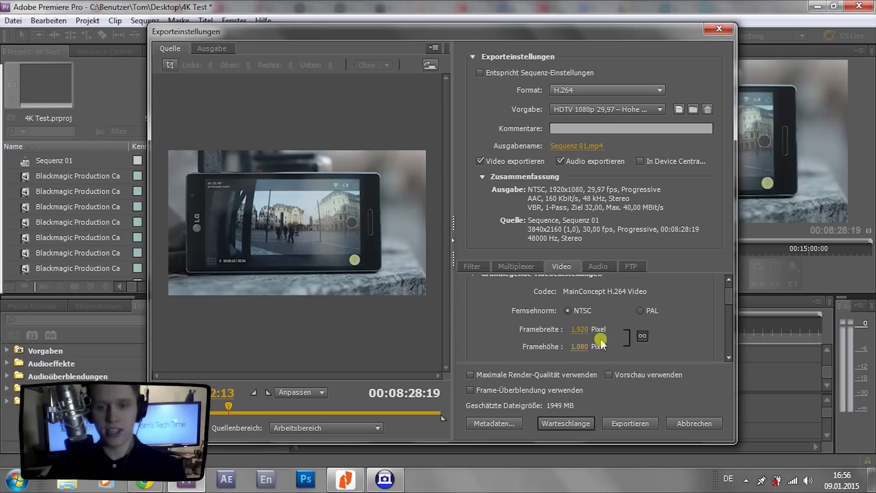
click(580, 329)
key(Return)
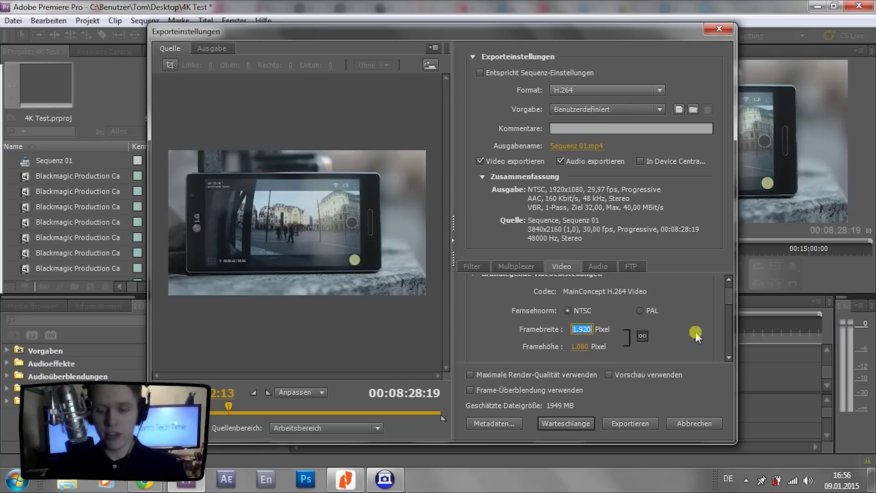
text(3840)
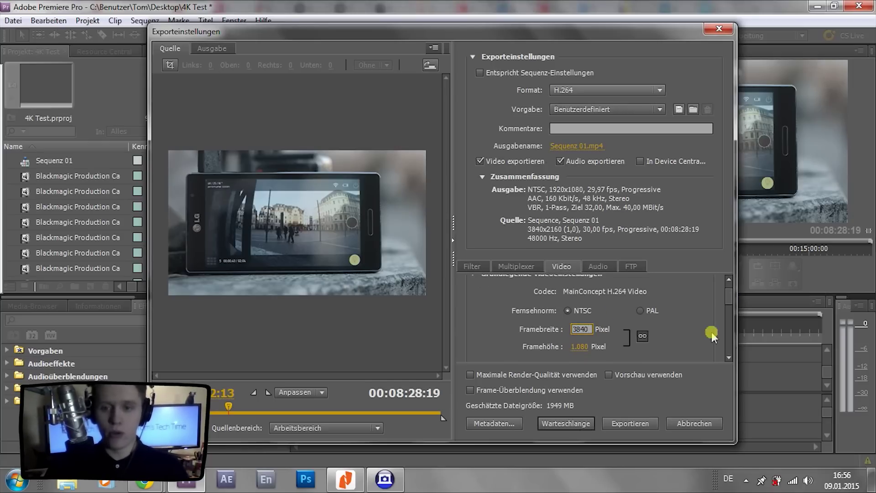
key(Return)
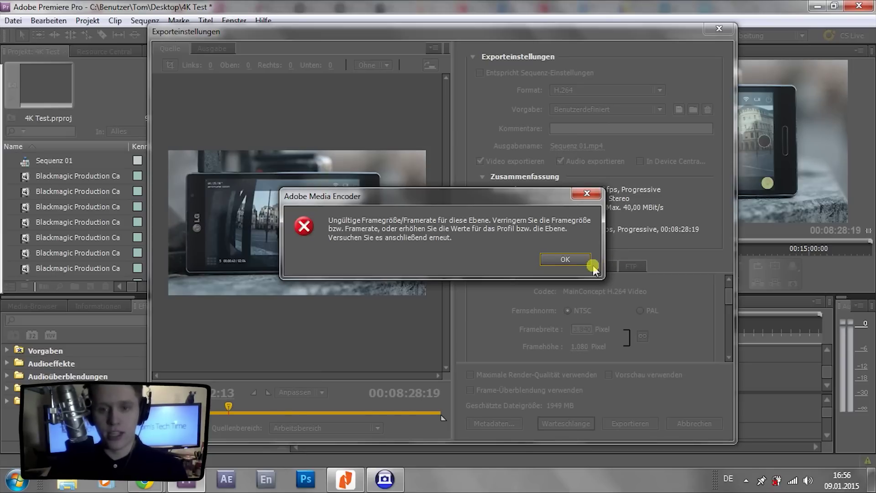
click(579, 259)
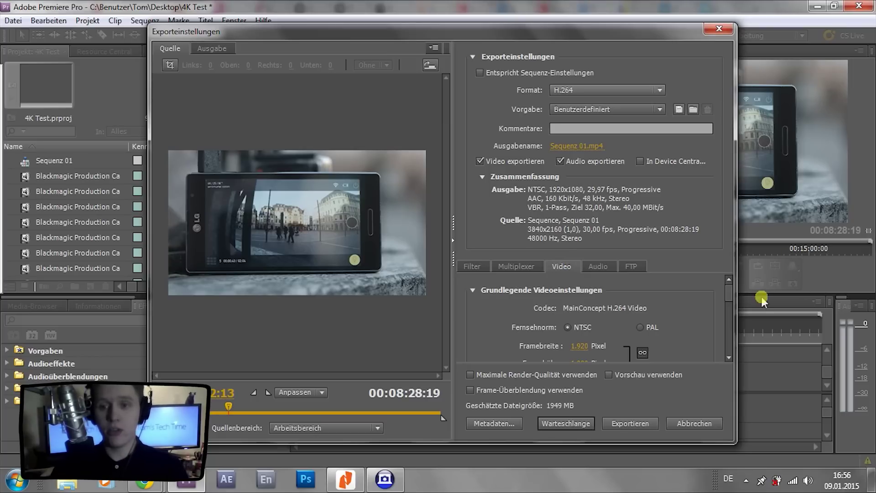
Keep the frame rate at 29,97 and set the H.264 profile to Hoch and level to 5.1
drag(728, 293, 728, 313)
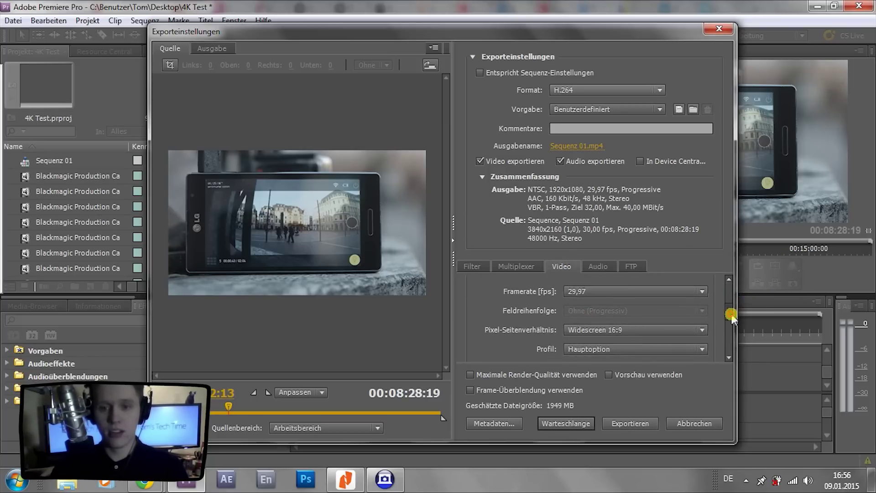
click(595, 297)
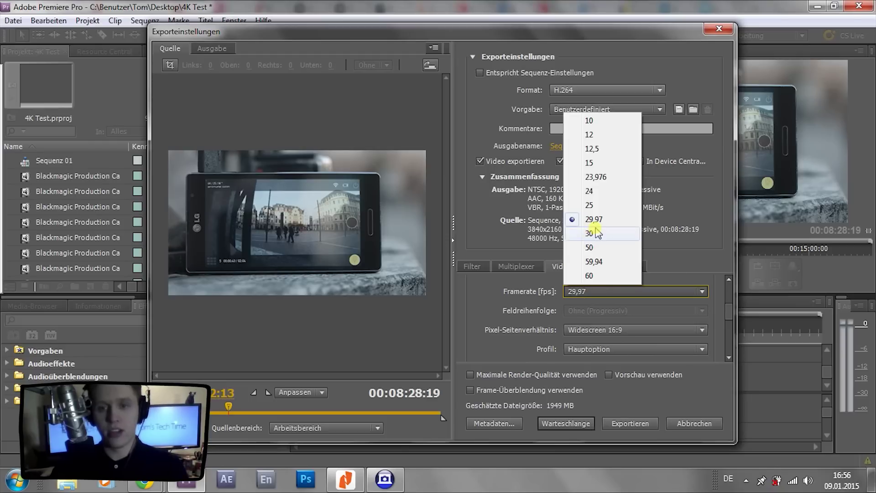
click(607, 220)
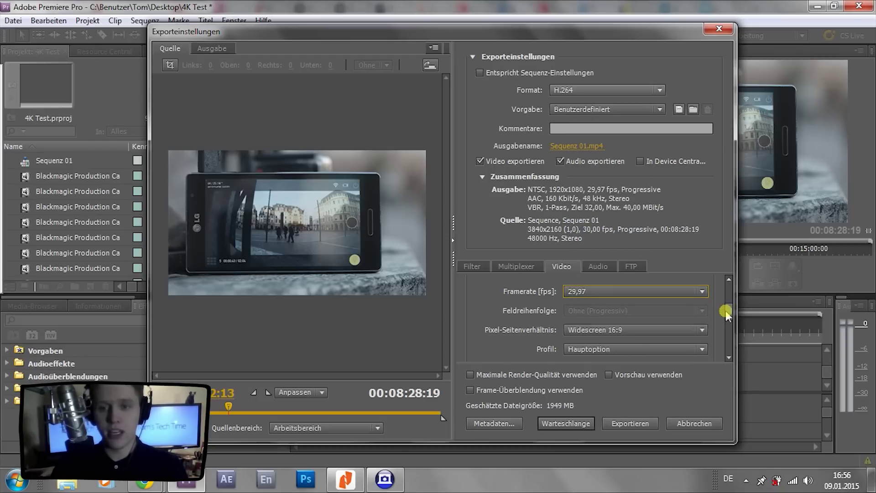
scroll(718, 315, down, 3)
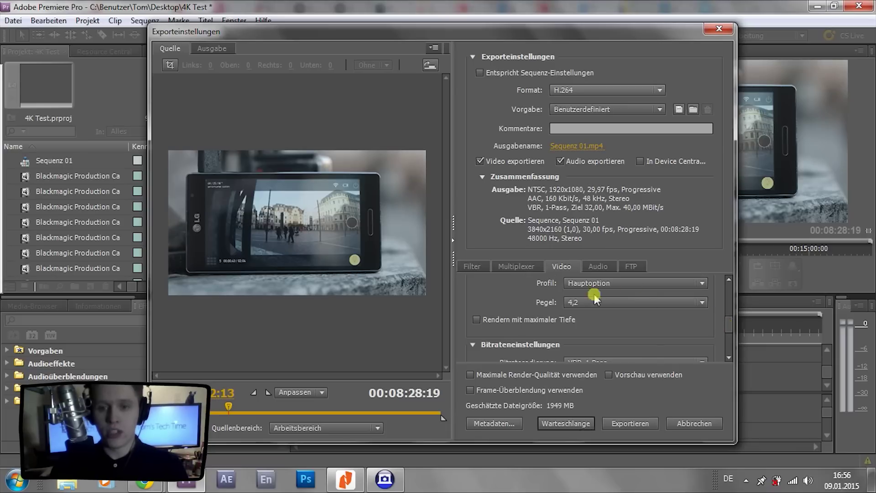
click(585, 286)
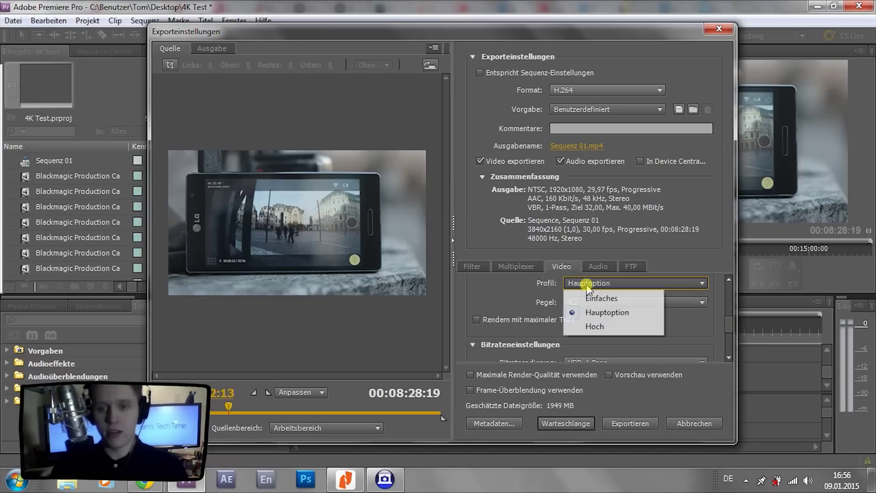
click(596, 326)
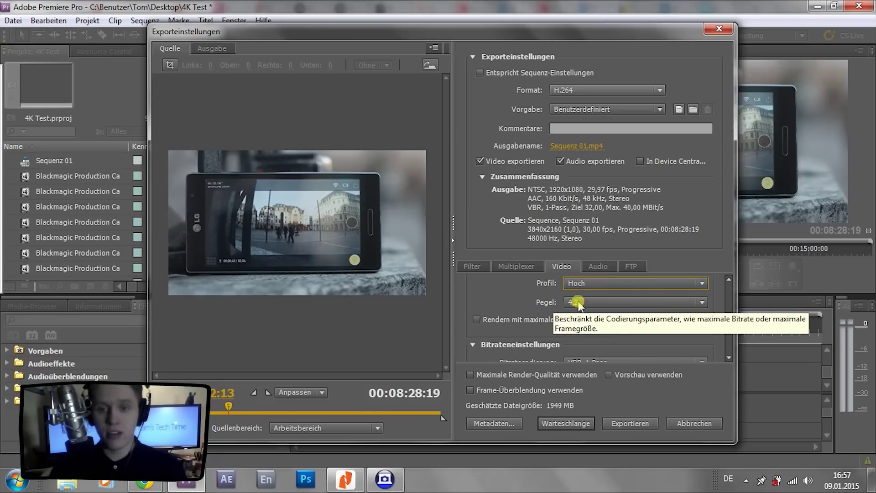
click(611, 305)
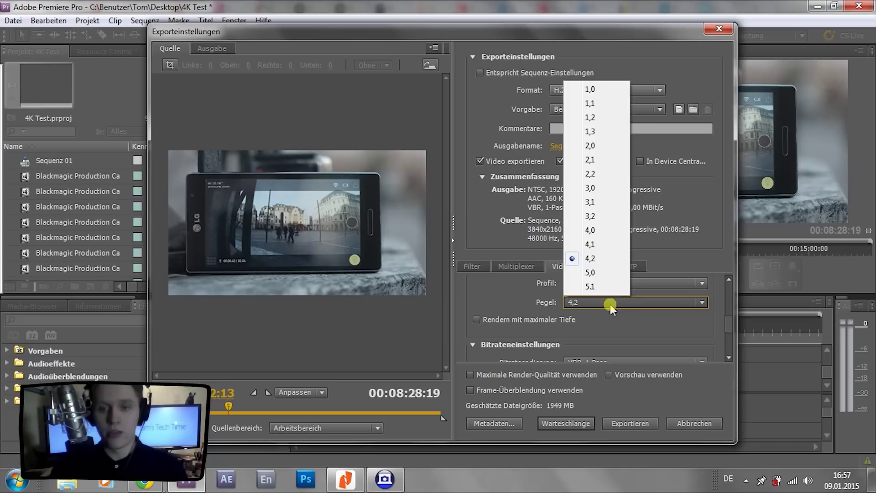
click(603, 289)
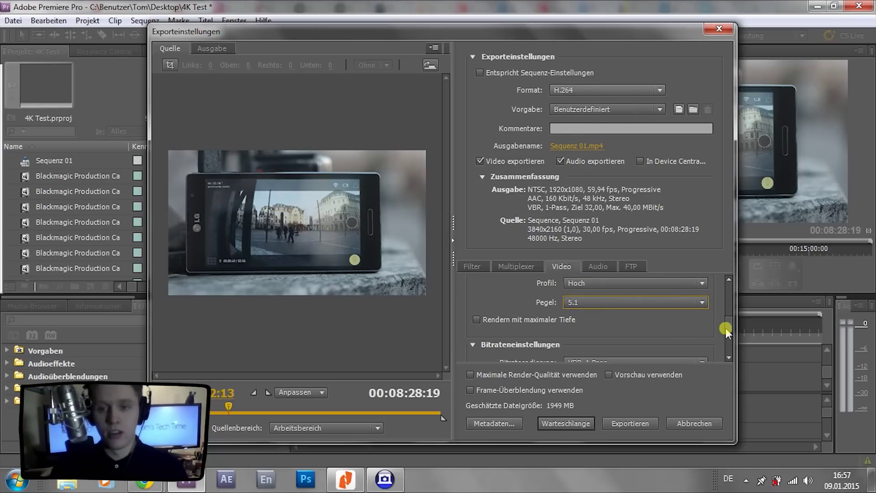
Switch bitrate encoding to VBR, 2-Pass with an 80 Mbit/s target and 100 Mbit/s maximum
drag(727, 329, 729, 337)
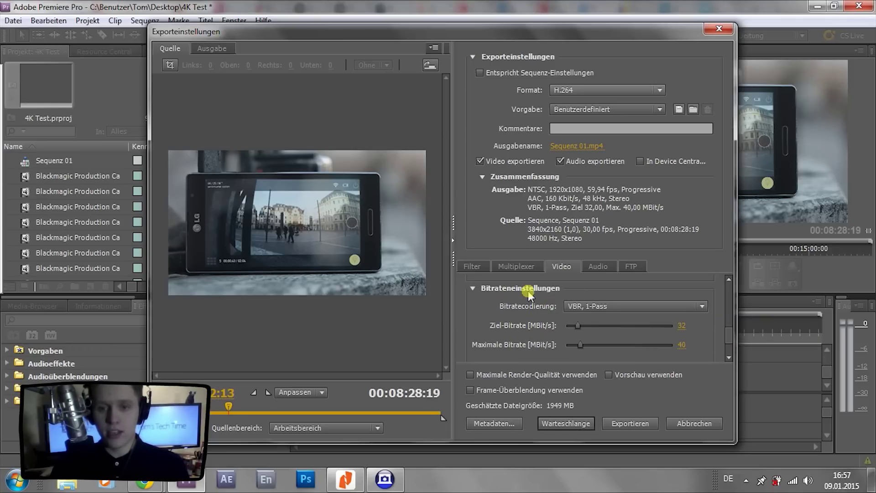
click(619, 305)
click(636, 350)
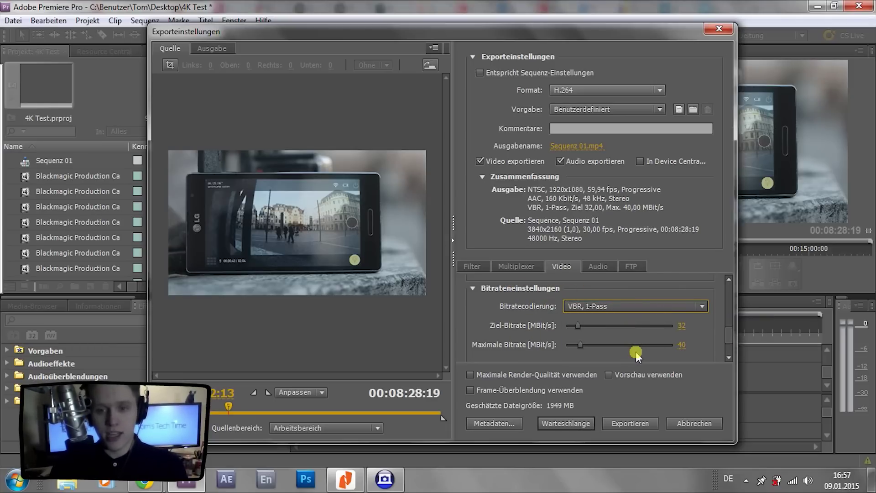
click(685, 330)
text(80)
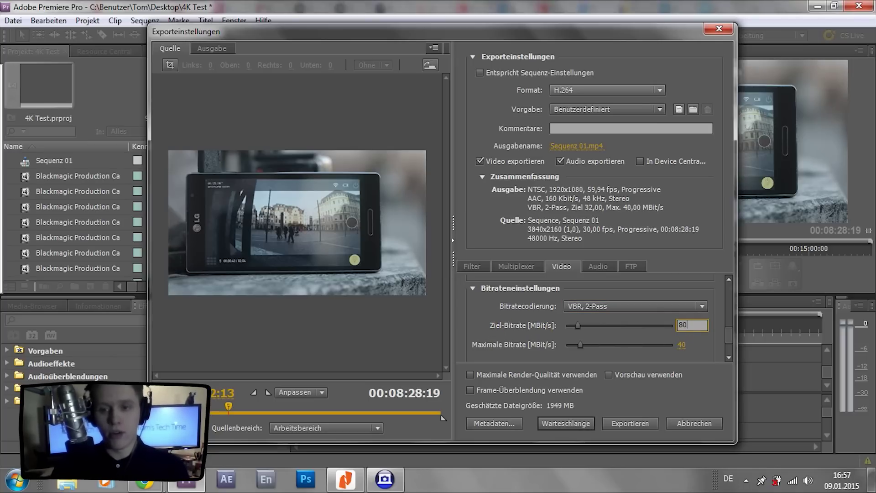
click(700, 341)
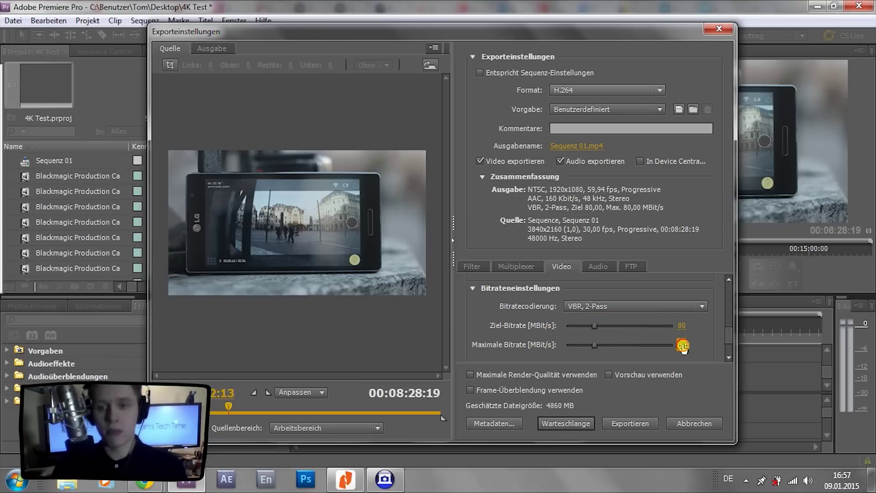
click(682, 345)
text(100)
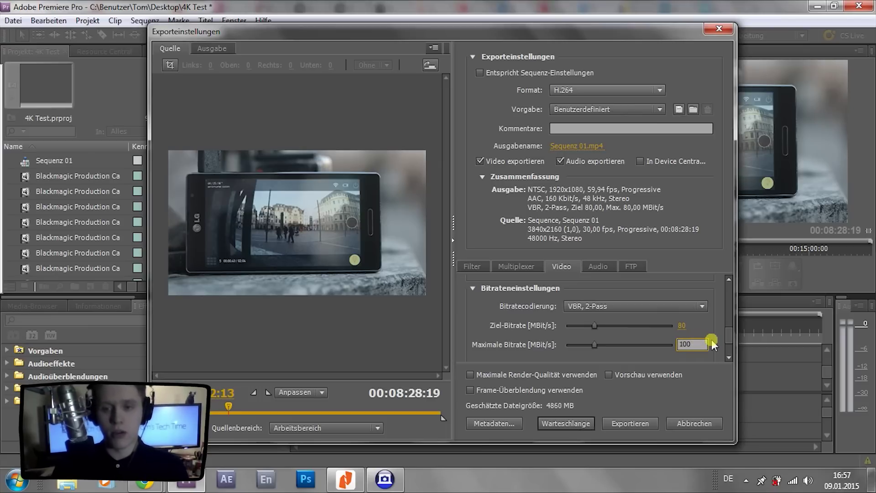
click(726, 338)
Set the frame rate to 29,97 fps and the frame width to 3840 pixels
drag(727, 338, 725, 304)
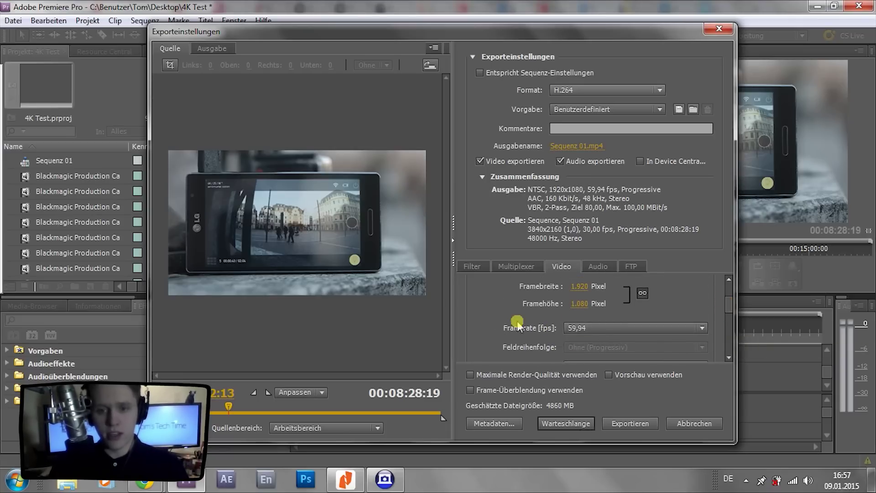
click(584, 328)
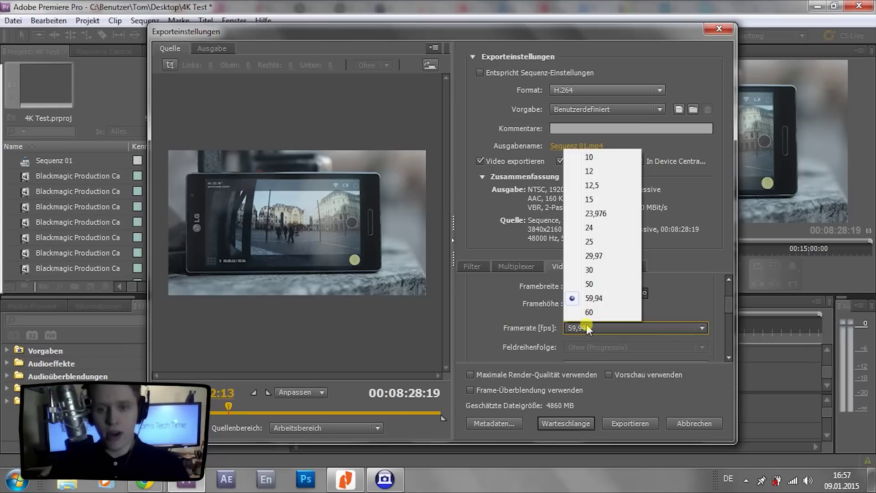
click(607, 256)
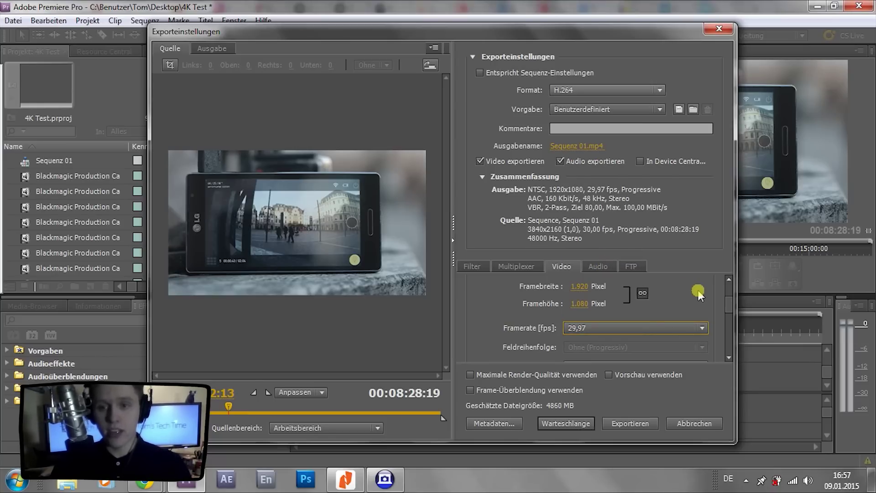
click(580, 286)
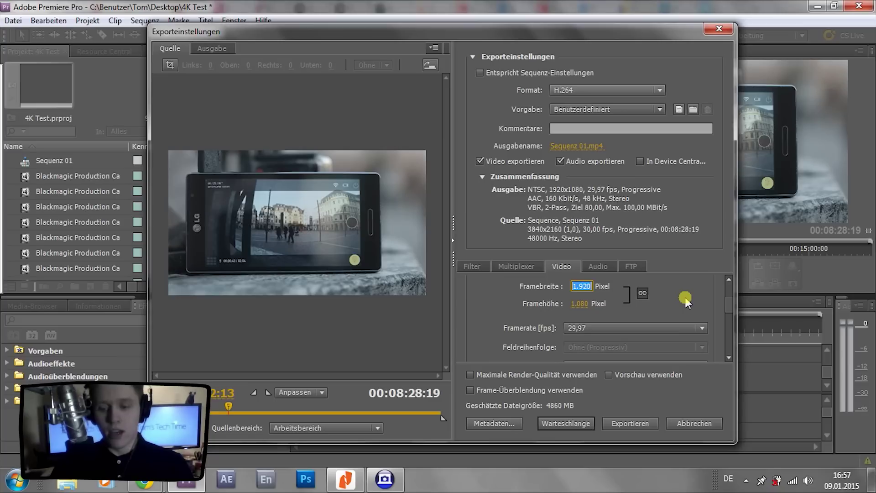
text(3840)
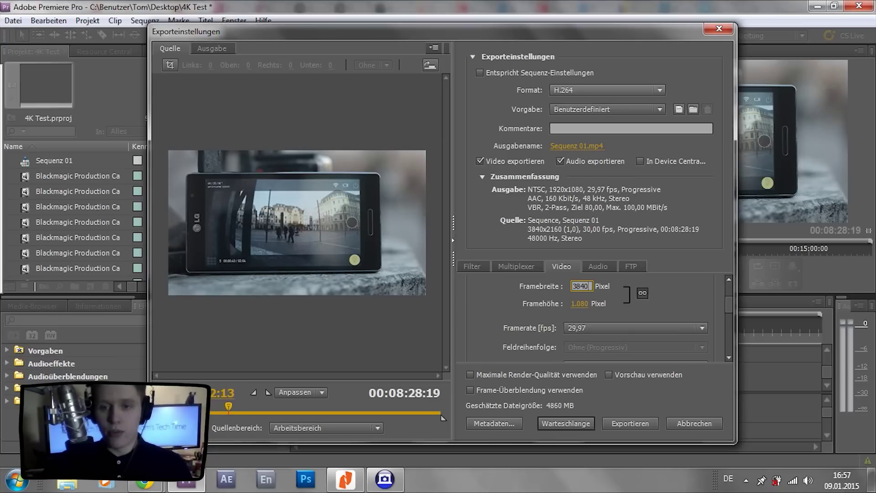
key(Return)
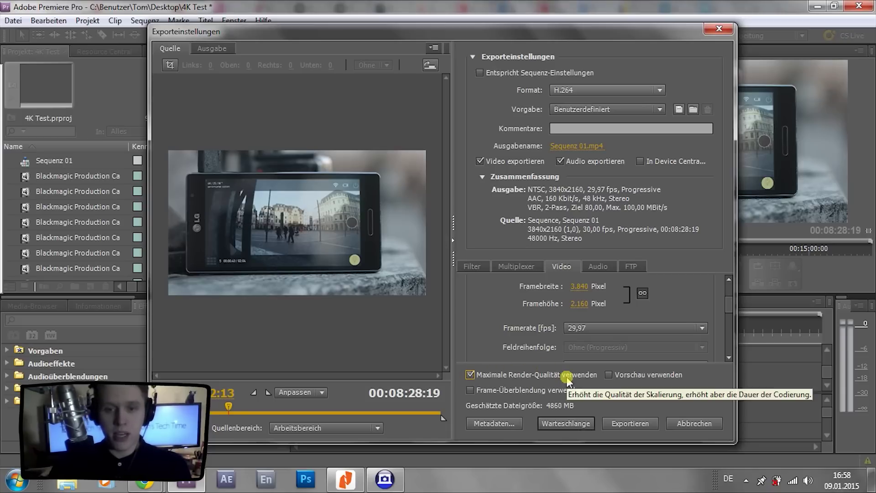
Store the current H.264 settings through Vorgabe speichern under the name 'YouTube UHD'
click(633, 428)
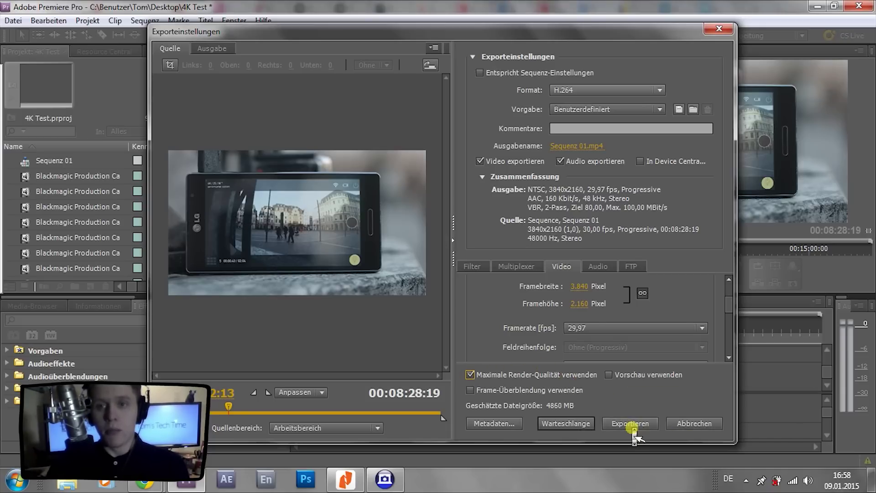
click(678, 110)
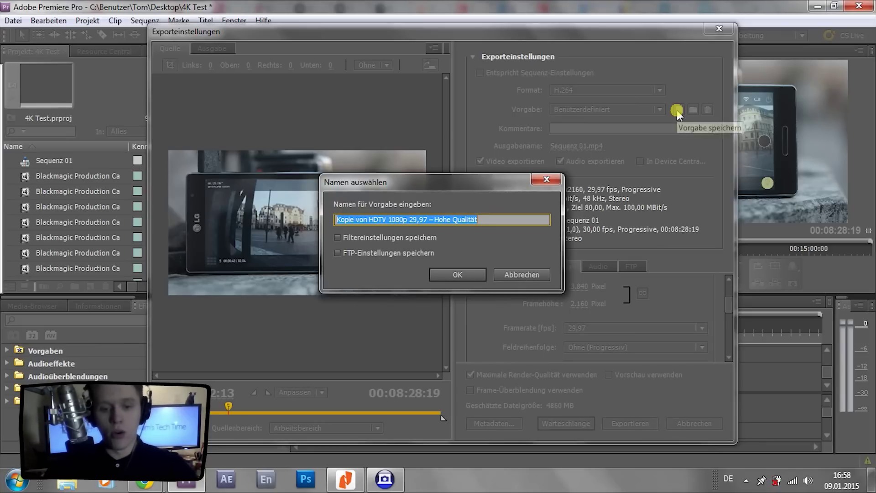
text(YouTube UHD)
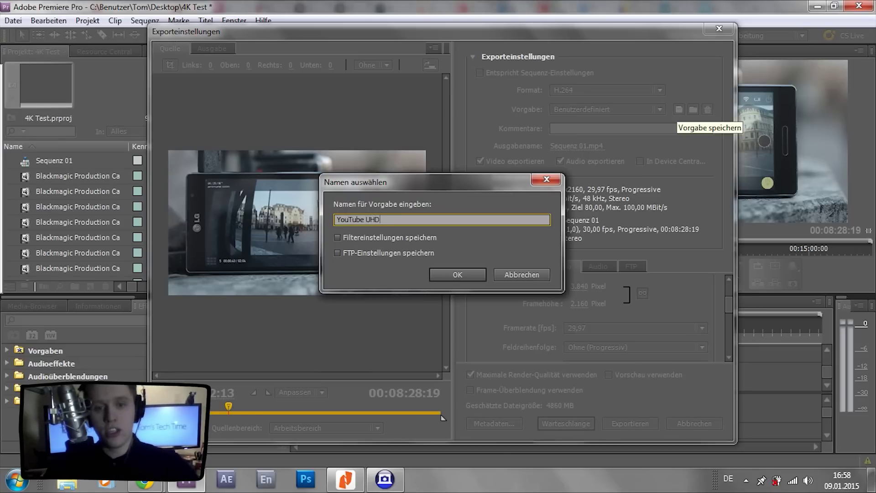
click(467, 275)
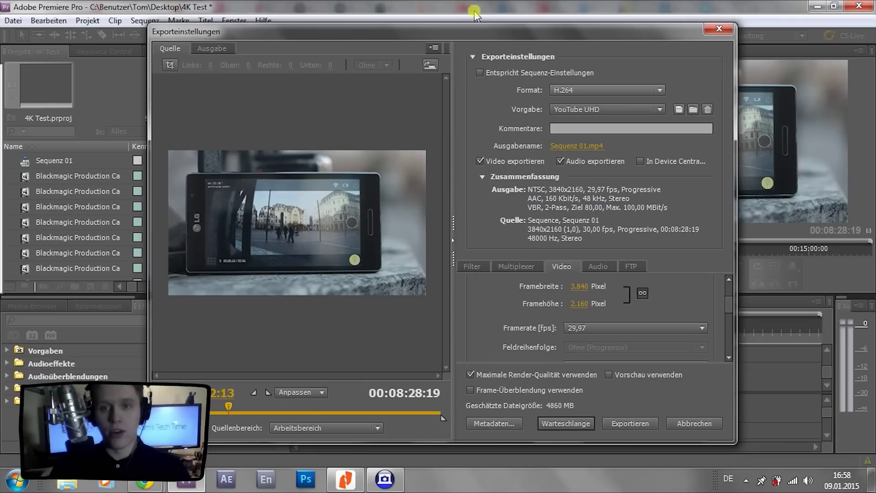
click(592, 109)
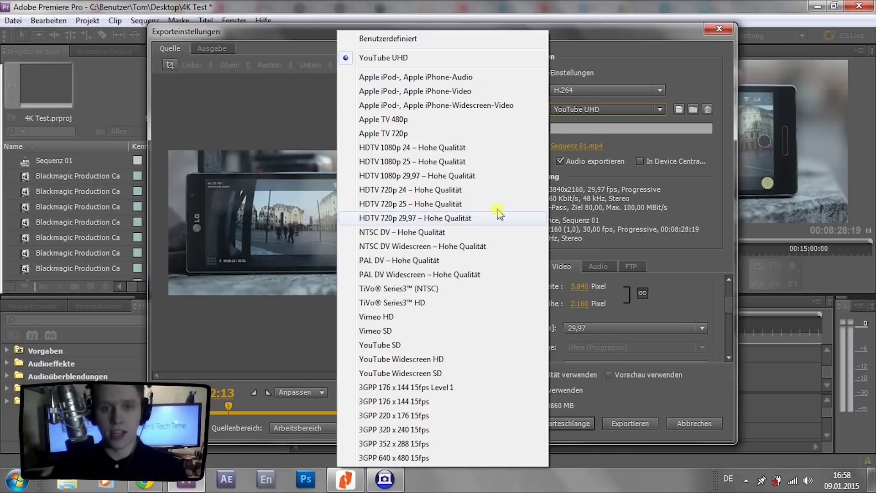
click(395, 58)
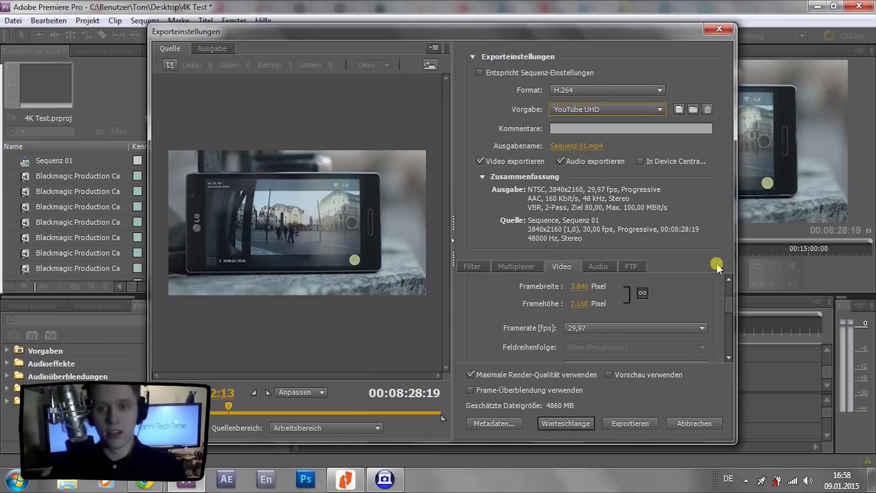
scroll(697, 302, up, 3)
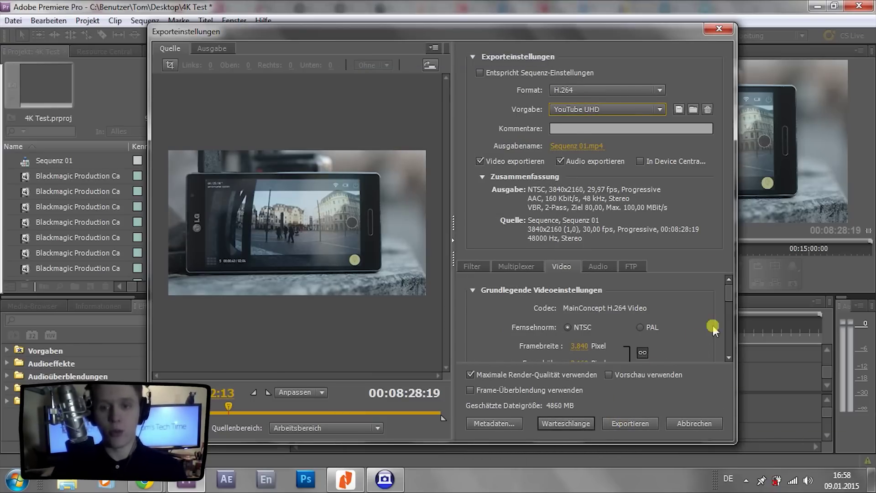
drag(729, 297, 728, 304)
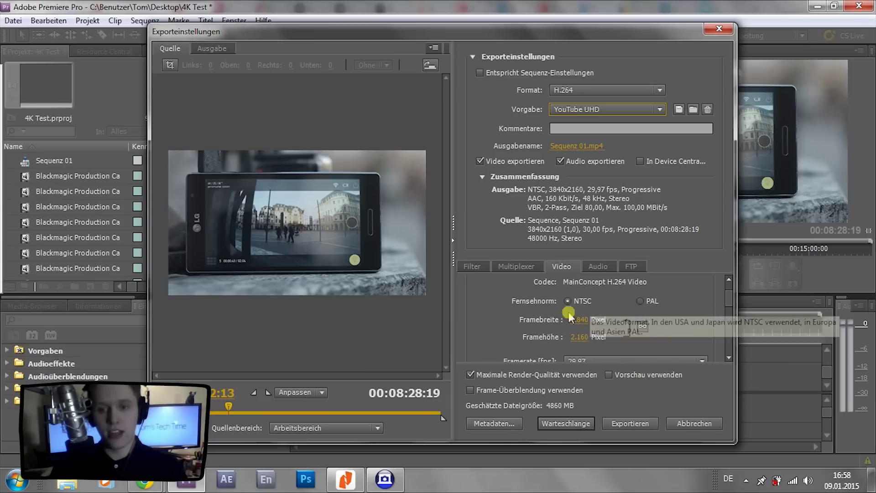
Start rendering Sequenz 01.mp4 as 3840×2160 H.264 with the YouTube UHD preset
click(631, 423)
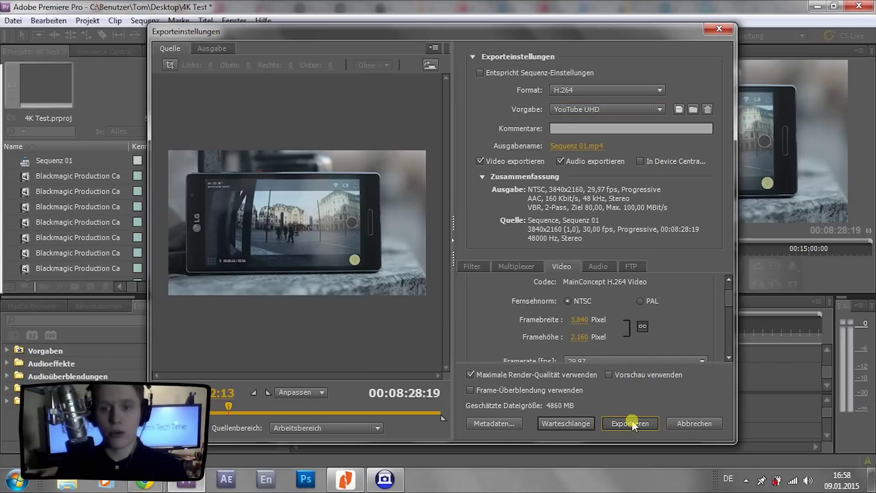